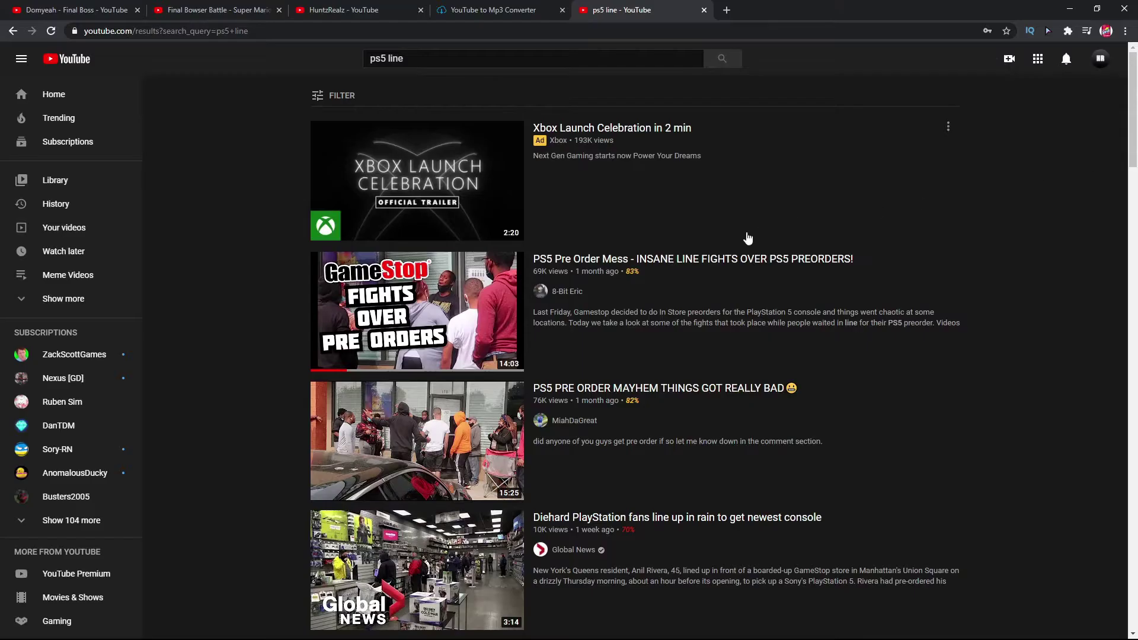
{"action": "scroll", "coordinate": [714, 237], "scroll_direction": "down", "scroll_amount": 2}
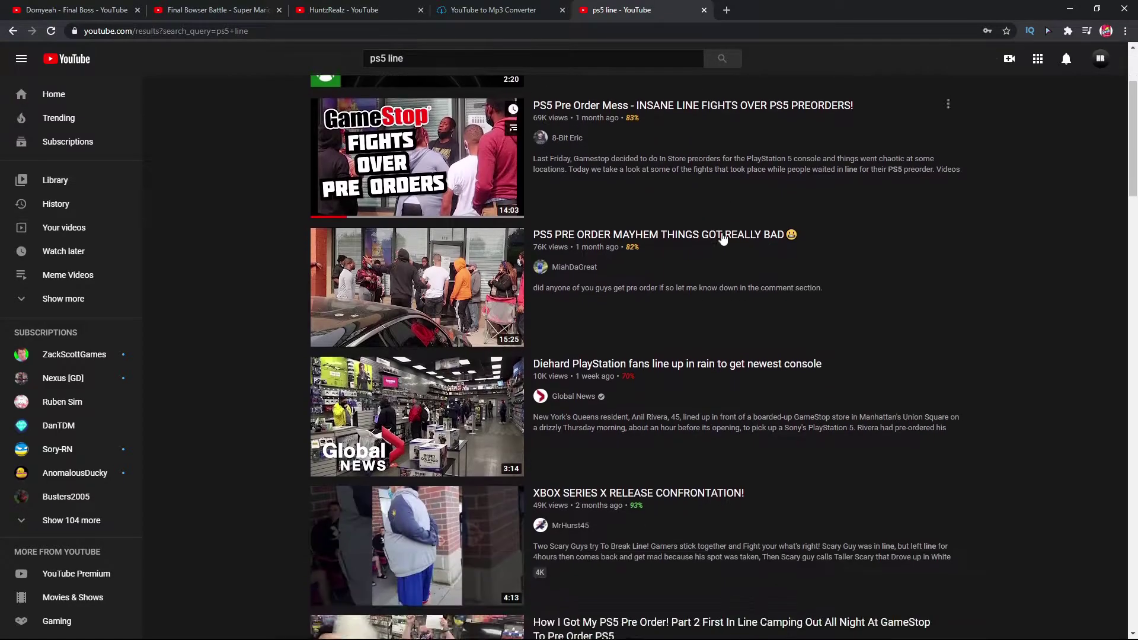
{"action": "scroll", "coordinate": [714, 237], "scroll_direction": "down", "scroll_amount": 2}
{"action": "scroll", "coordinate": [890, 303], "scroll_direction": "down", "scroll_amount": 2}
{"action": "scroll", "coordinate": [929, 334], "scroll_direction": "down", "scroll_amount": 2}
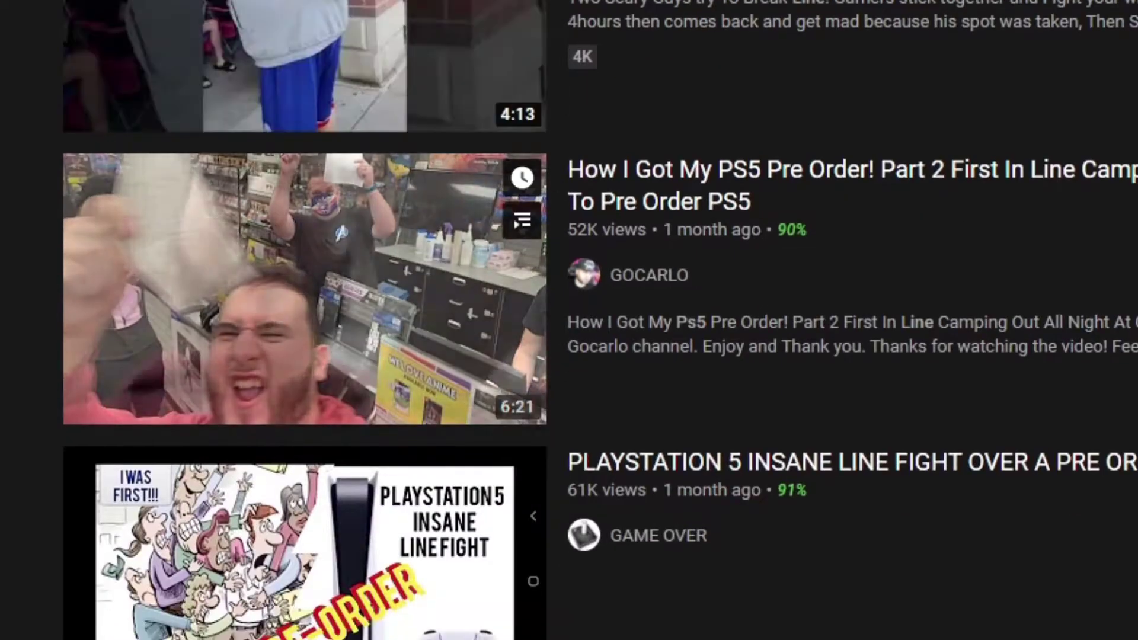
{"action": "scroll", "coordinate": [929, 334], "scroll_direction": "down", "scroll_amount": 2}
{"action": "scroll", "coordinate": [928, 333], "scroll_direction": "down", "scroll_amount": 2}
{"action": "scroll", "coordinate": [569, 320], "scroll_direction": "down", "scroll_amount": 3}
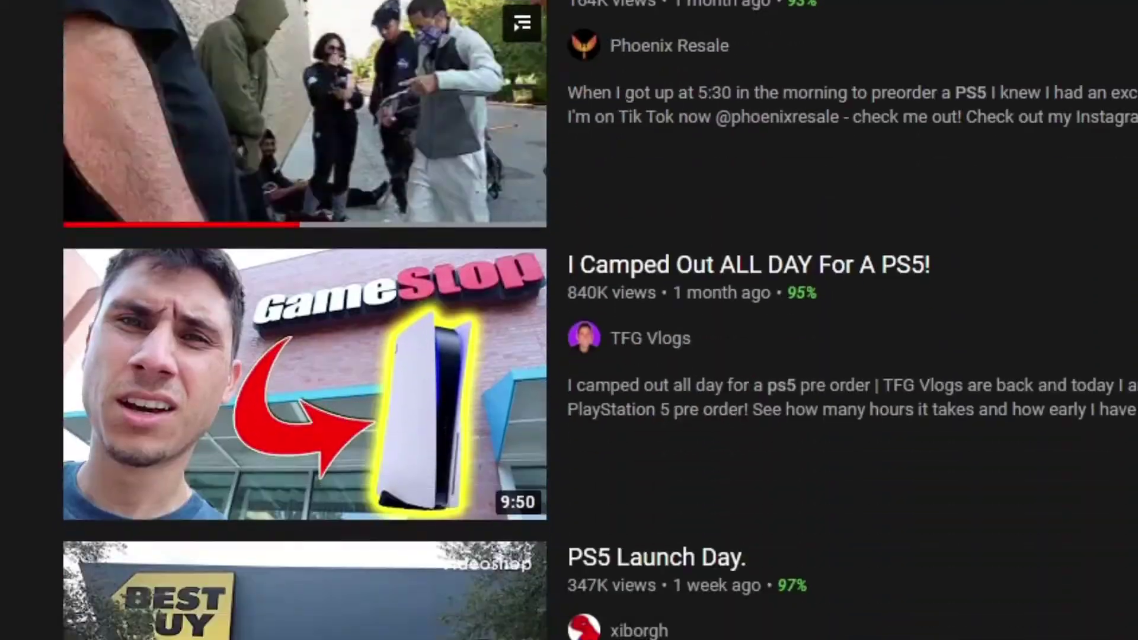
{"action": "scroll", "coordinate": [569, 320], "scroll_direction": "down", "scroll_amount": 2}
{"action": "scroll", "coordinate": [569, 320], "scroll_direction": "down", "scroll_amount": 2}
{"action": "scroll", "coordinate": [569, 320], "scroll_direction": "down", "scroll_amount": 4}
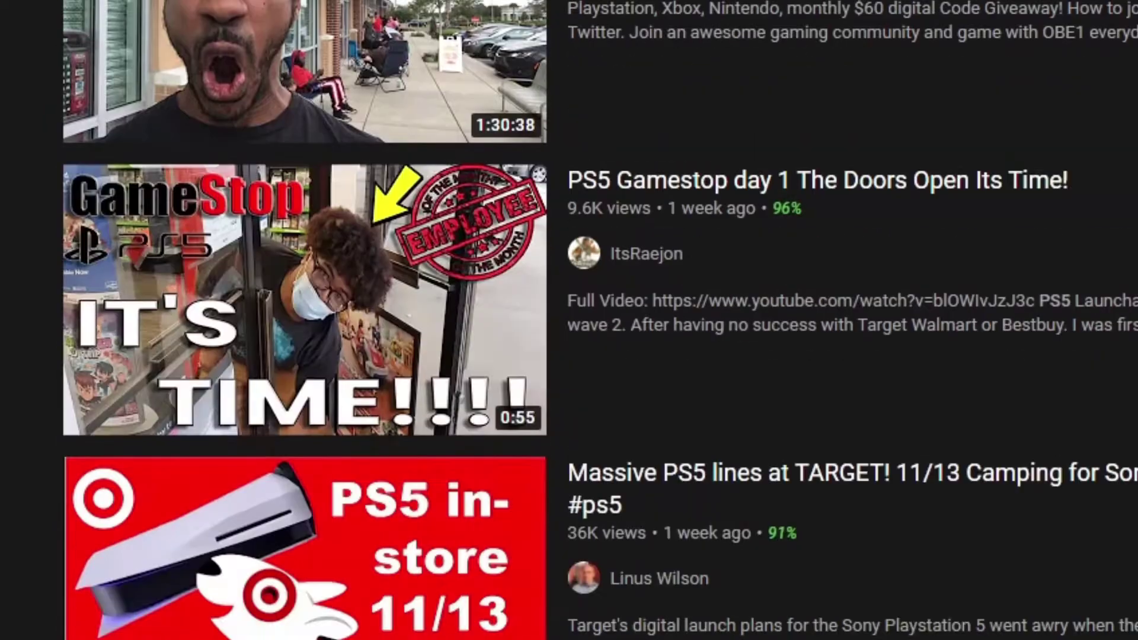
{"action": "scroll", "coordinate": [568, 320], "scroll_direction": "down", "scroll_amount": 3}
{"action": "scroll", "coordinate": [568, 320], "scroll_direction": "down", "scroll_amount": 2}
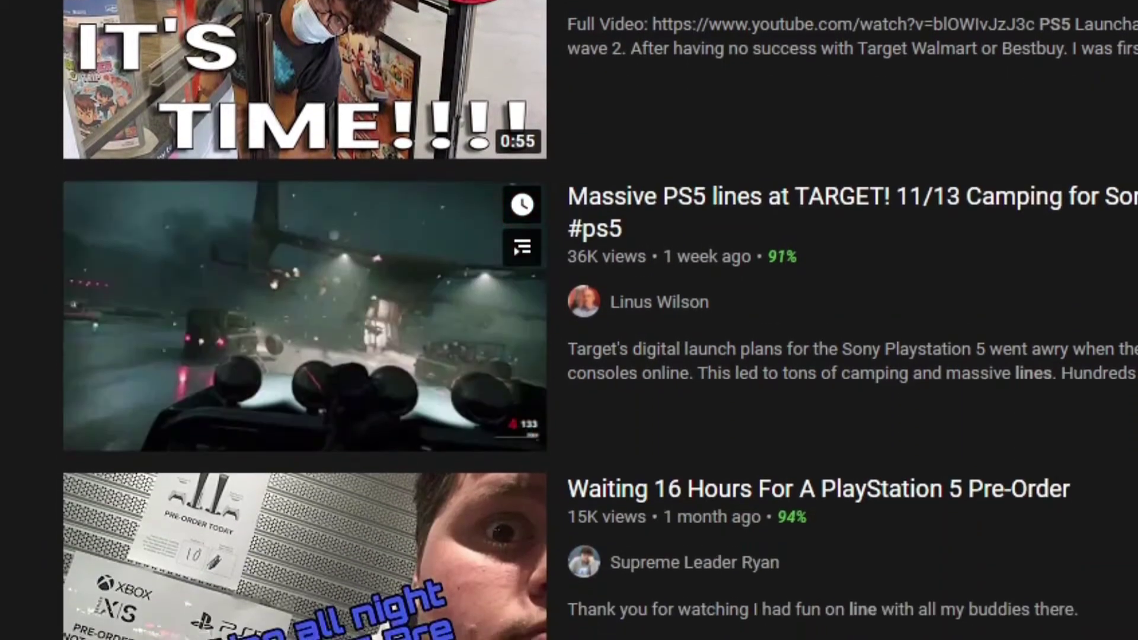
{"action": "scroll", "coordinate": [569, 320], "scroll_direction": "down", "scroll_amount": 2}
{"action": "scroll", "coordinate": [569, 321], "scroll_direction": "down", "scroll_amount": 3}
{"action": "scroll", "coordinate": [569, 320], "scroll_direction": "down", "scroll_amount": 3}
{"action": "scroll", "coordinate": [569, 320], "scroll_direction": "down", "scroll_amount": 2}
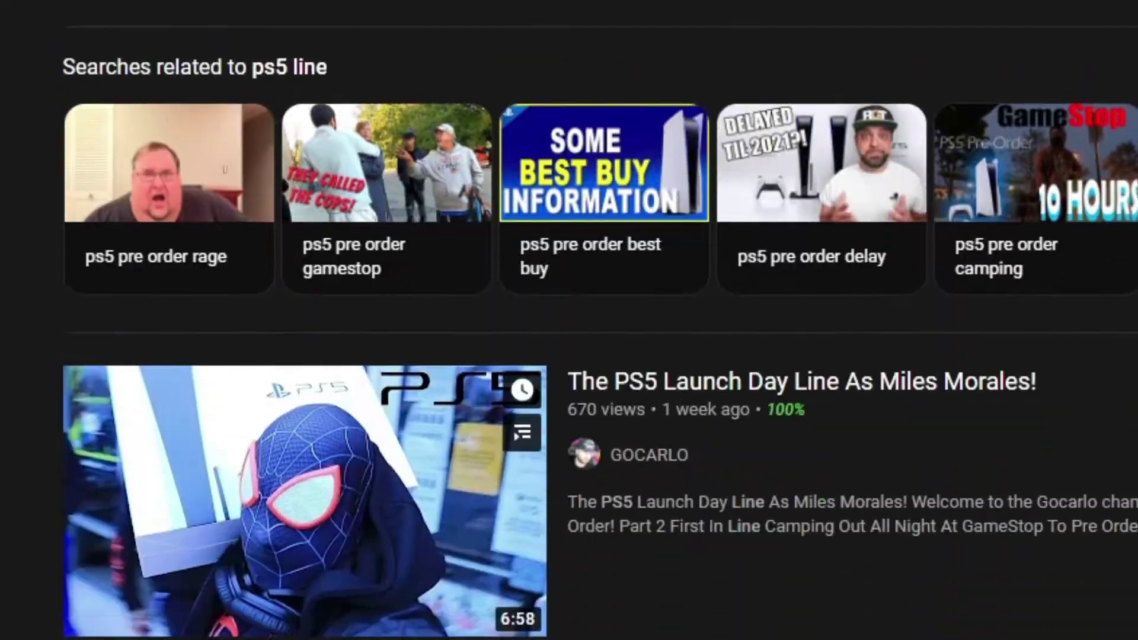
{"action": "scroll", "coordinate": [569, 320], "scroll_direction": "down", "scroll_amount": 2}
{"action": "scroll", "coordinate": [569, 321], "scroll_direction": "down", "scroll_amount": 3}
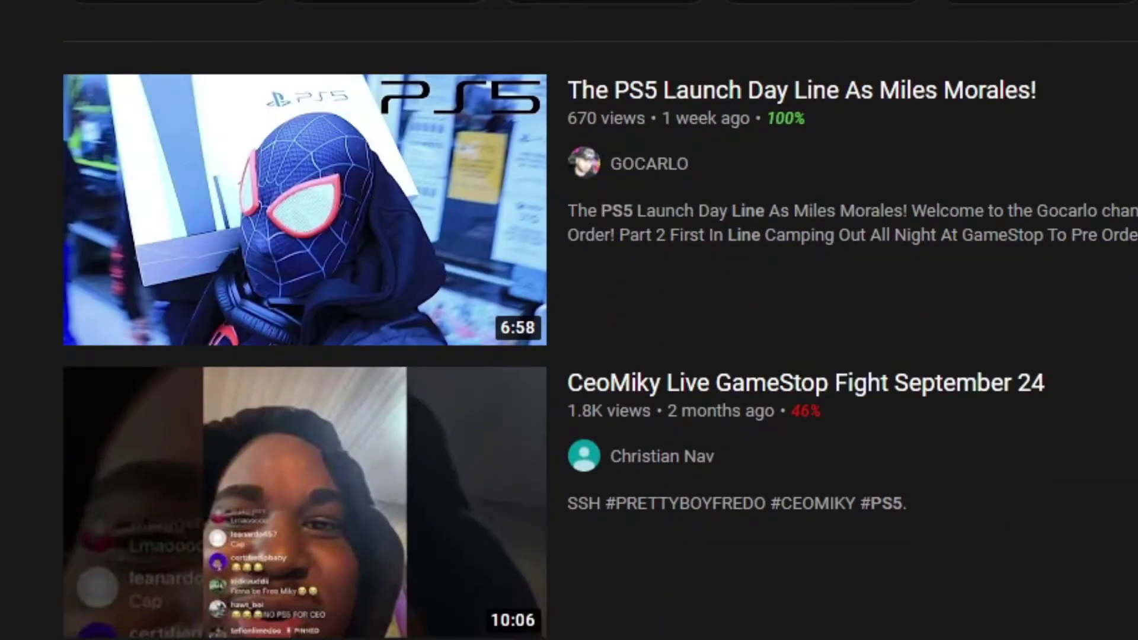
{"action": "scroll", "coordinate": [569, 320], "scroll_direction": "down", "scroll_amount": 3}
{"action": "scroll", "coordinate": [569, 321], "scroll_direction": "down", "scroll_amount": 3}
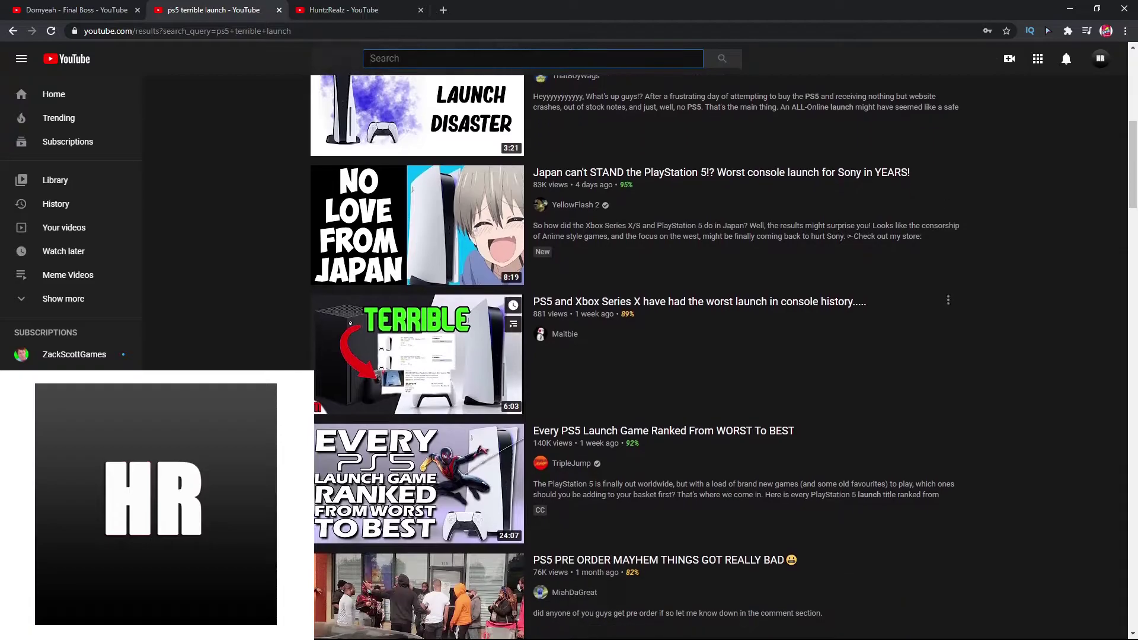
{"action": "scroll", "coordinate": [569, 320], "scroll_direction": "down", "scroll_amount": 2}
{"action": "scroll", "coordinate": [569, 320], "scroll_direction": "down", "scroll_amount": 2}
{"action": "scroll", "coordinate": [569, 321], "scroll_direction": "down", "scroll_amount": 1}
{"action": "scroll", "coordinate": [569, 321], "scroll_direction": "down", "scroll_amount": 1}
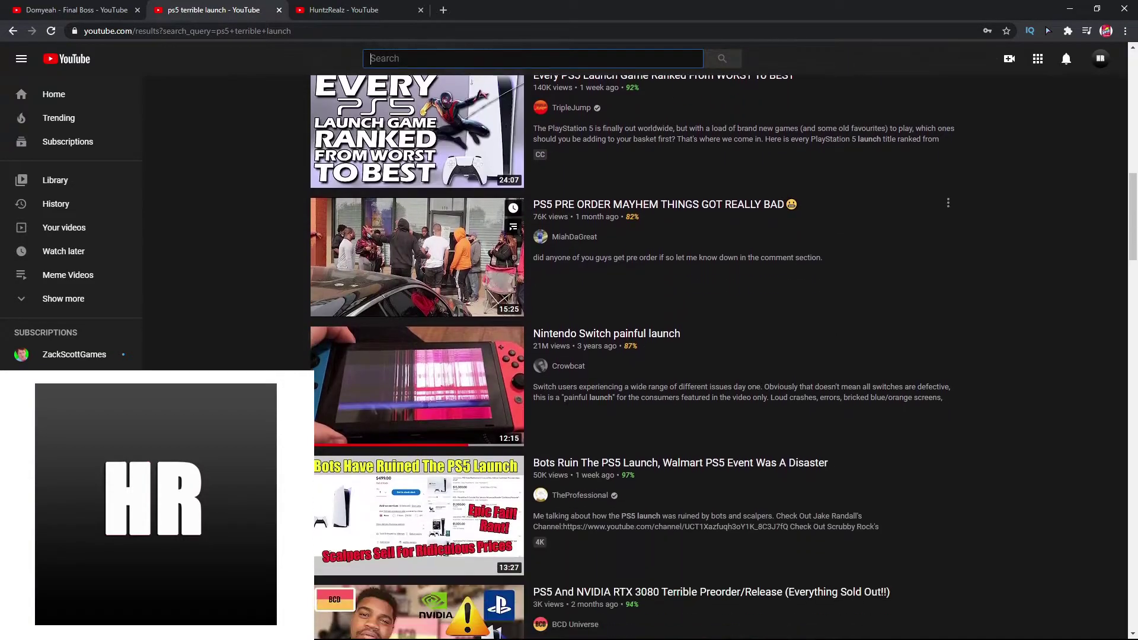
{"action": "scroll", "coordinate": [569, 320], "scroll_direction": "down", "scroll_amount": 2}
{"action": "scroll", "coordinate": [569, 320], "scroll_direction": "down", "scroll_amount": 2}
{"action": "scroll", "coordinate": [569, 321], "scroll_direction": "down", "scroll_amount": 2}
{"action": "scroll", "coordinate": [569, 320], "scroll_direction": "down", "scroll_amount": 2}
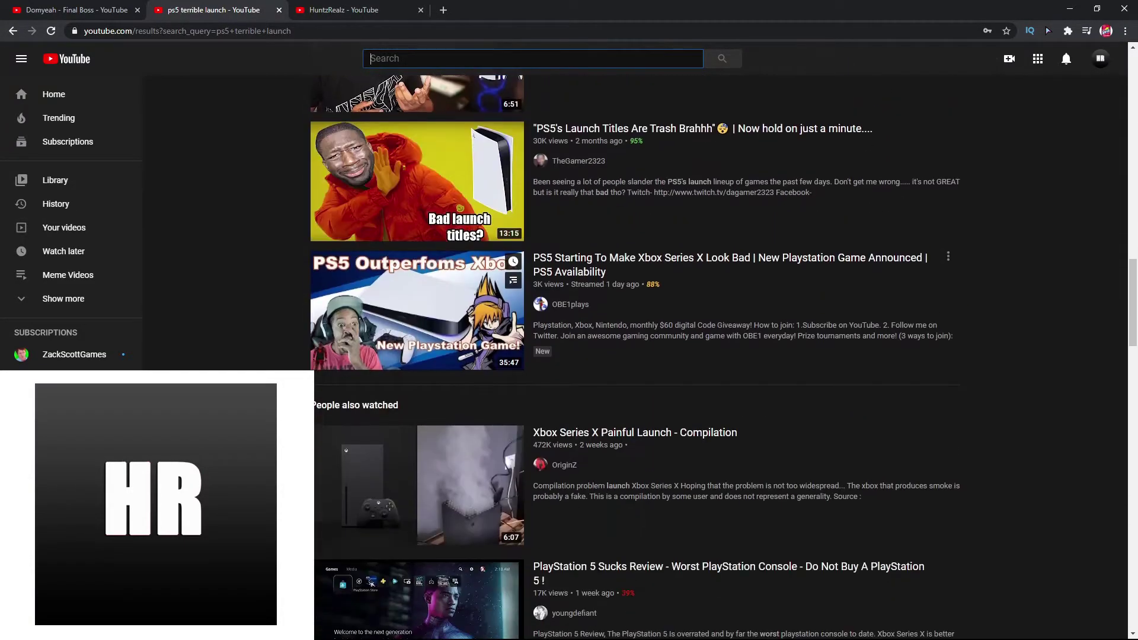
{"action": "scroll", "coordinate": [568, 321], "scroll_direction": "down", "scroll_amount": 3}
{"action": "scroll", "coordinate": [569, 321], "scroll_direction": "down", "scroll_amount": 2}
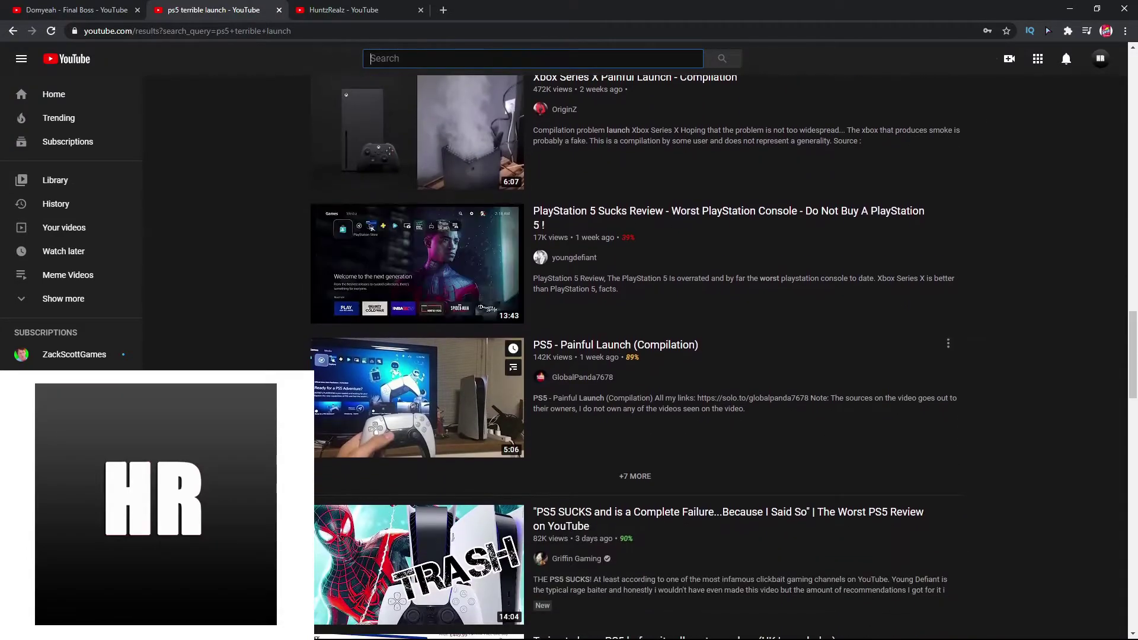
{"action": "scroll", "coordinate": [569, 320], "scroll_direction": "down", "scroll_amount": 1}
{"action": "scroll", "coordinate": [569, 321], "scroll_direction": "down", "scroll_amount": 2}
{"action": "scroll", "coordinate": [569, 320], "scroll_direction": "down", "scroll_amount": 2}
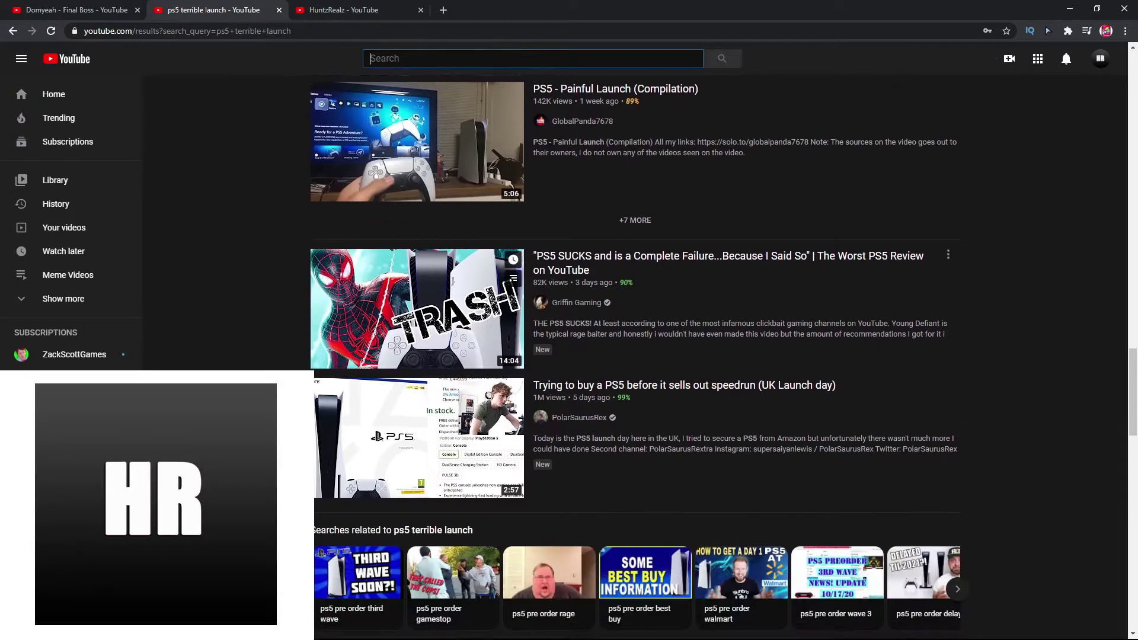
{"action": "scroll", "coordinate": [570, 321], "scroll_direction": "down", "scroll_amount": 1}
{"action": "scroll", "coordinate": [569, 320], "scroll_direction": "down", "scroll_amount": 2}
{"action": "scroll", "coordinate": [569, 320], "scroll_direction": "down", "scroll_amount": 2}
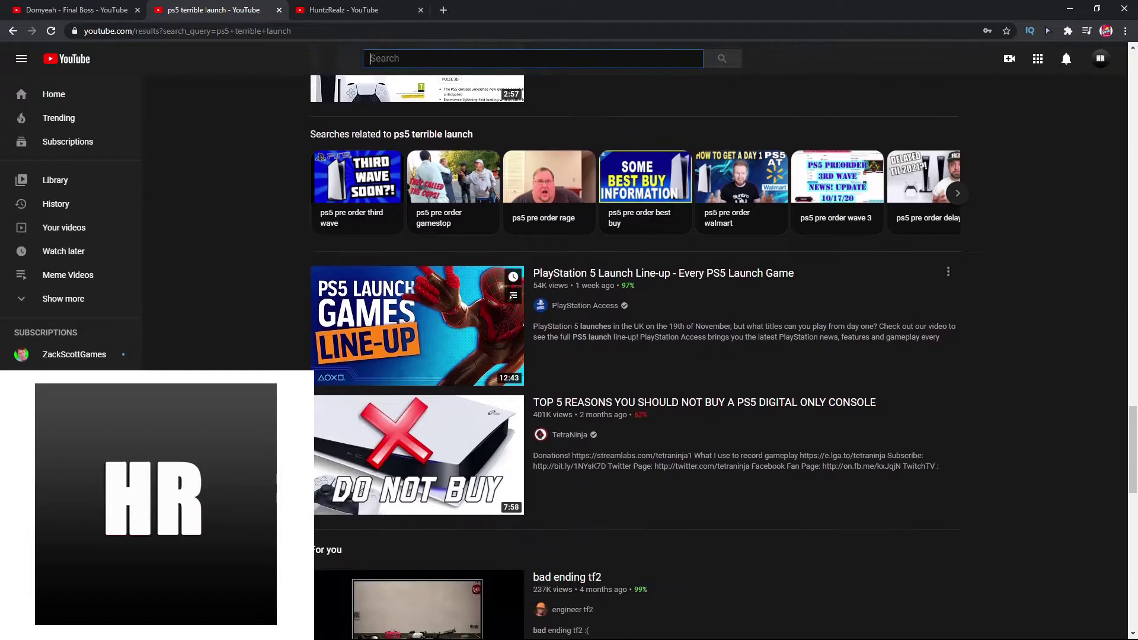
{"action": "scroll", "coordinate": [569, 320], "scroll_direction": "down", "scroll_amount": 1}
{"action": "scroll", "coordinate": [569, 320], "scroll_direction": "down", "scroll_amount": 1}
{"action": "scroll", "coordinate": [569, 320], "scroll_direction": "down", "scroll_amount": 1}
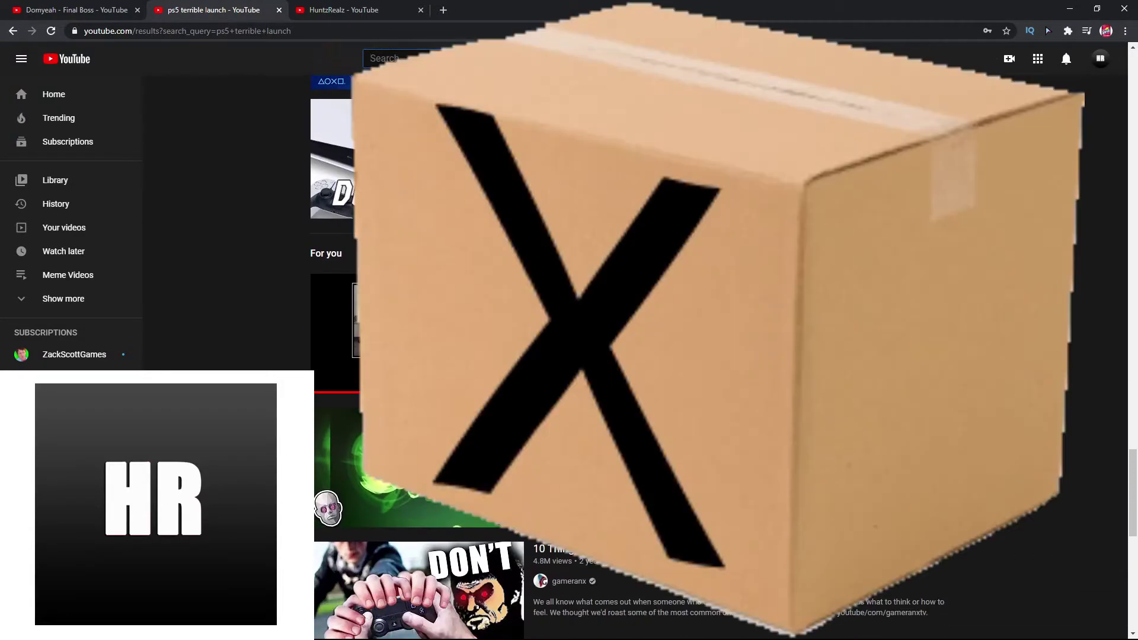
{"action": "scroll", "coordinate": [569, 321], "scroll_direction": "down", "scroll_amount": 2}
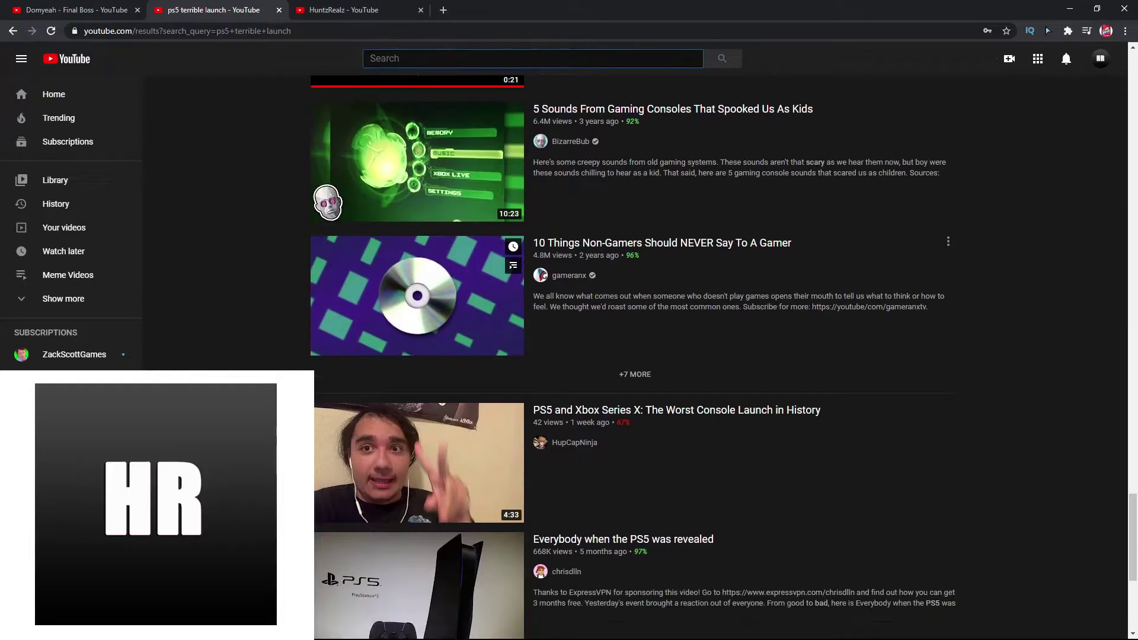
{"action": "scroll", "coordinate": [570, 320], "scroll_direction": "down", "scroll_amount": 1}
{"action": "scroll", "coordinate": [570, 321], "scroll_direction": "down", "scroll_amount": 2}
{"action": "scroll", "coordinate": [570, 320], "scroll_direction": "down", "scroll_amount": 1}
{"action": "scroll", "coordinate": [569, 320], "scroll_direction": "down", "scroll_amount": 2}
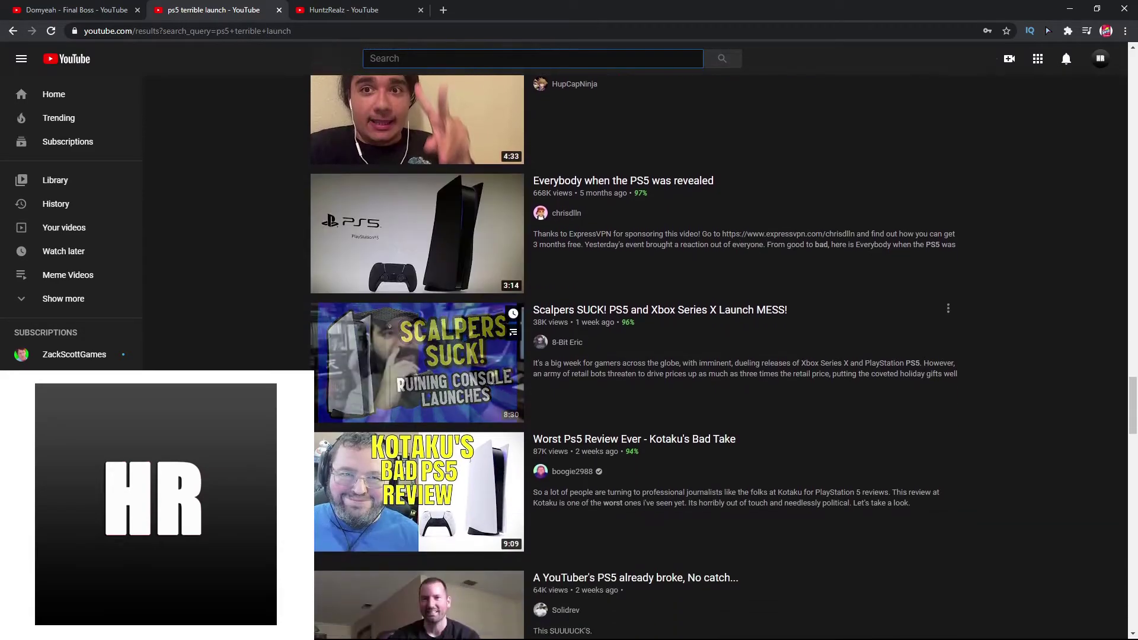